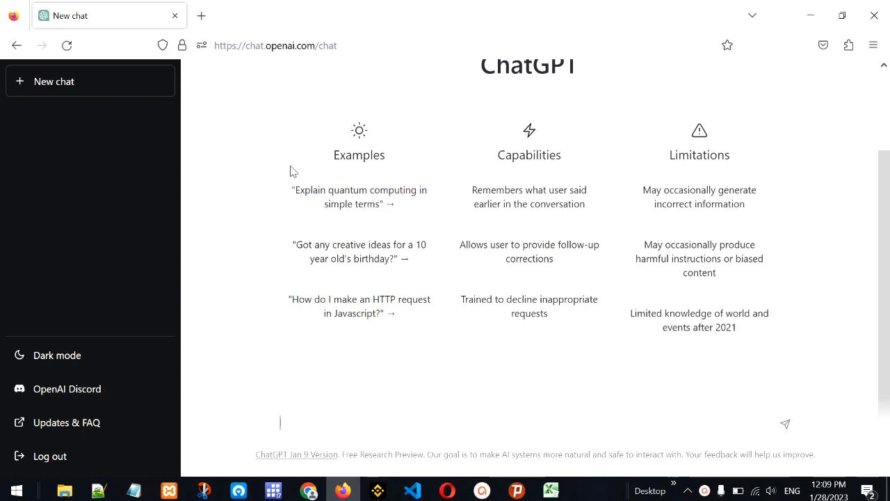
Switch to Excel and examine the entries of the Country list in column A, from A1 to A20, for repeated countries
click(551, 490)
drag(67, 131, 45, 388)
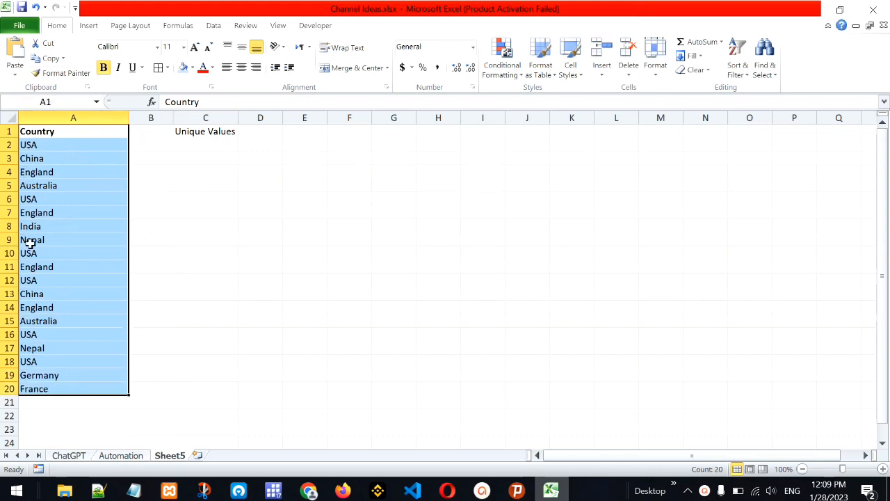
click(43, 145)
click(50, 159)
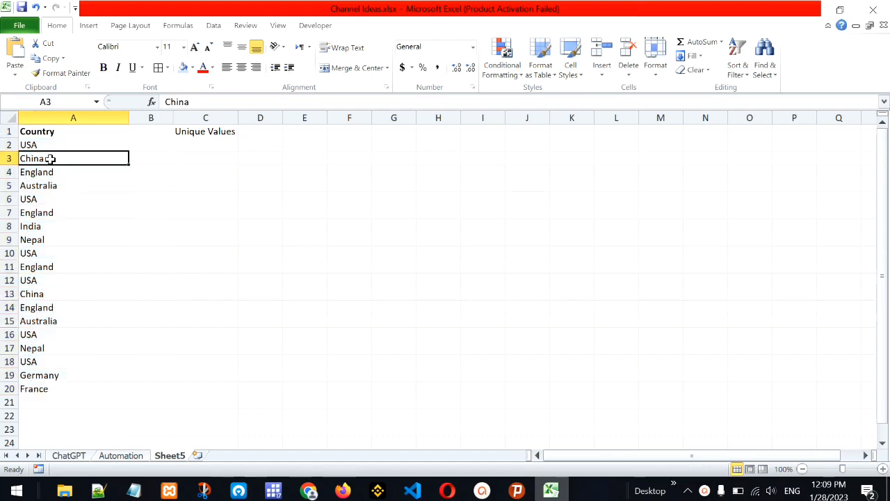
key(Down)
key(Down)
key(Down)
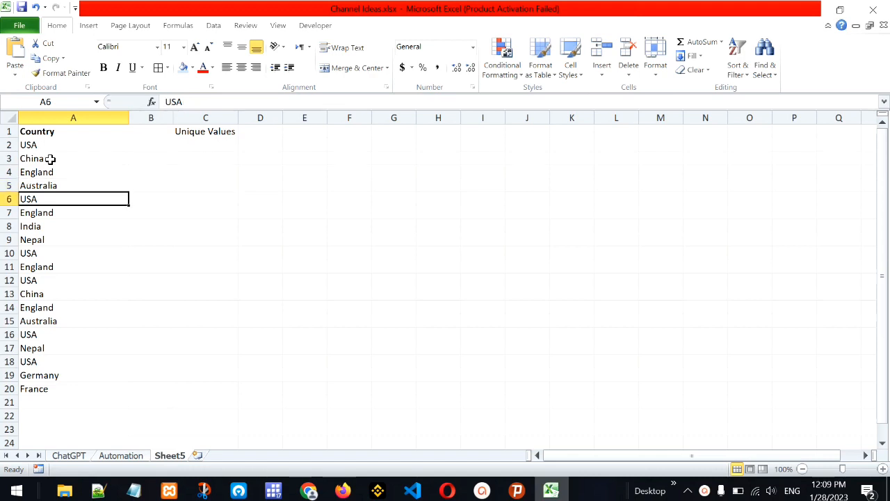
key(Down)
key(Down)
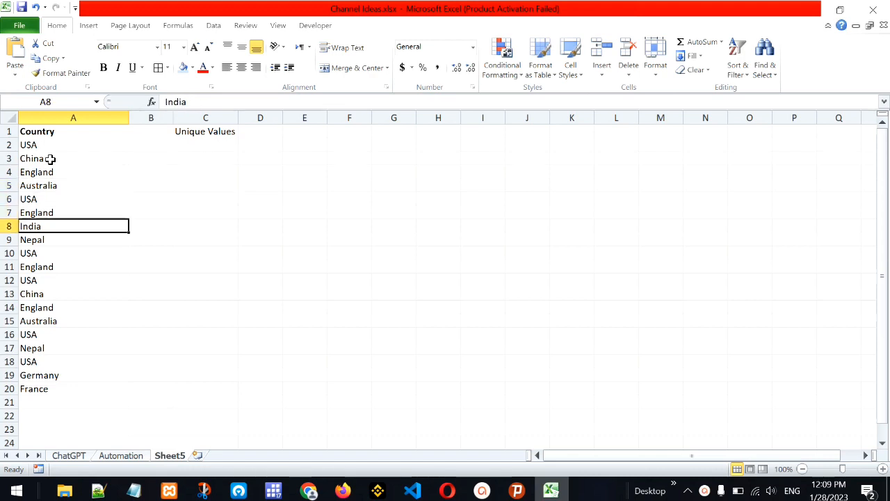
key(Down)
key(Down)
key(Down)
key(Down)
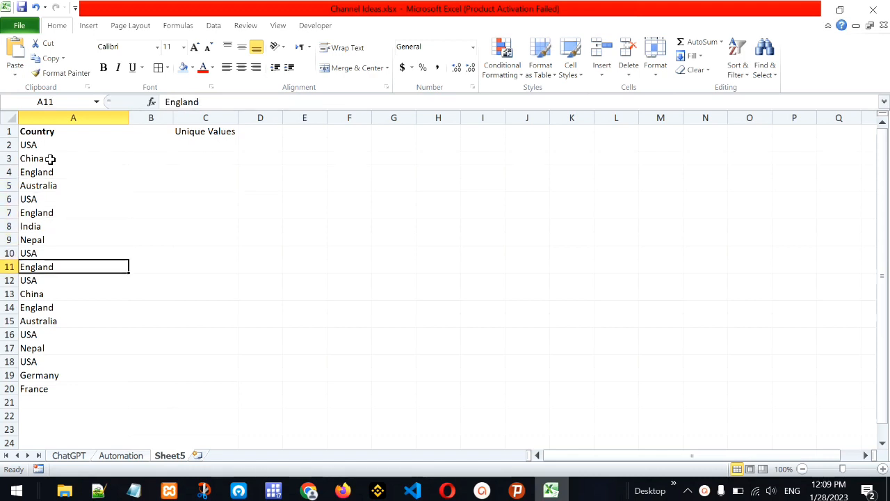
key(Down)
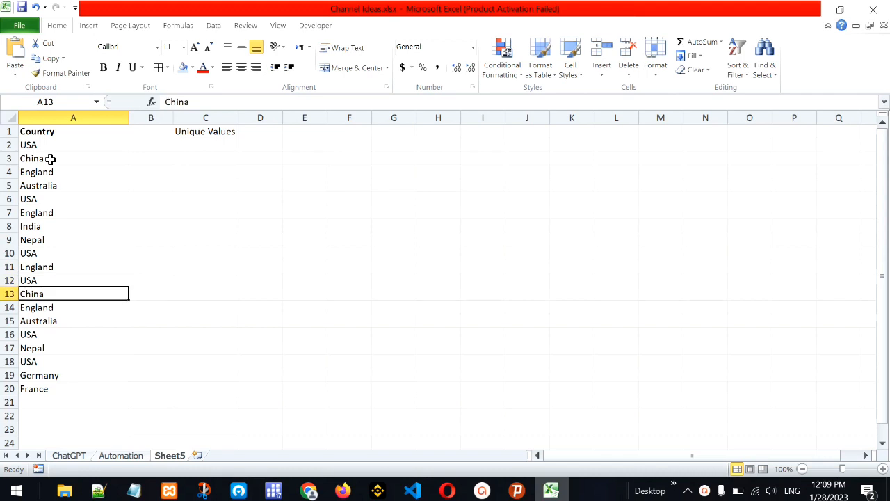
click(74, 115)
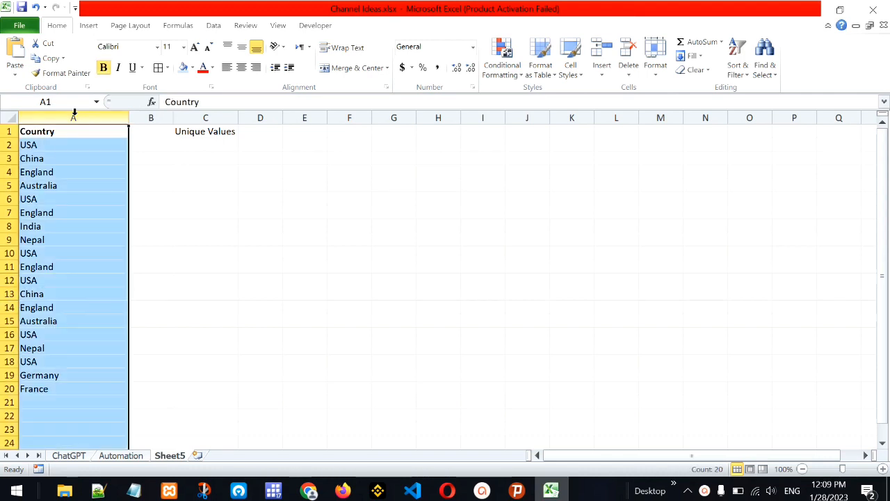
click(69, 225)
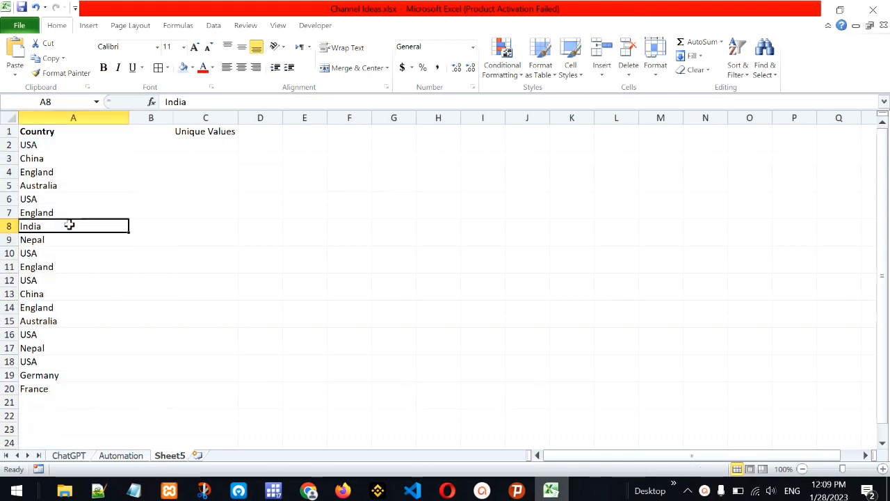
In ChatGPT, submit the prompt "write an excel formula to get the number of unique values in a list in excel 2010"
click(343, 491)
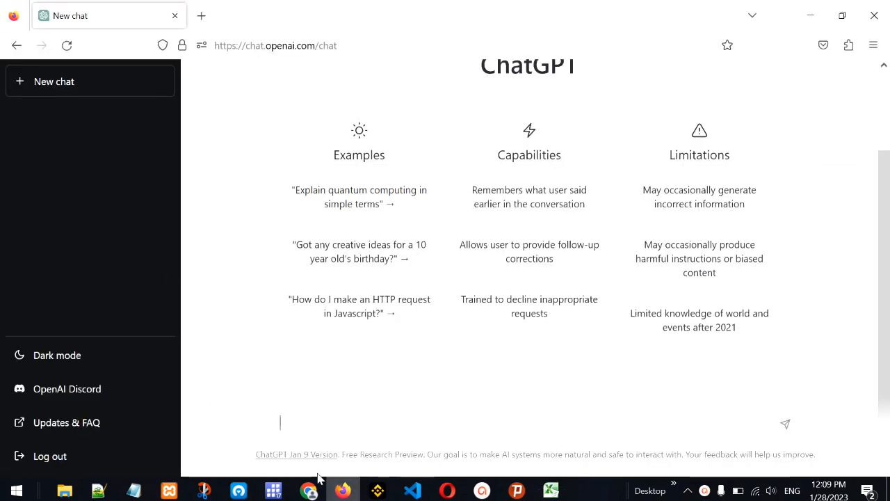
text(write an excel formula to get the number of unique values values in a list in excel 2010)
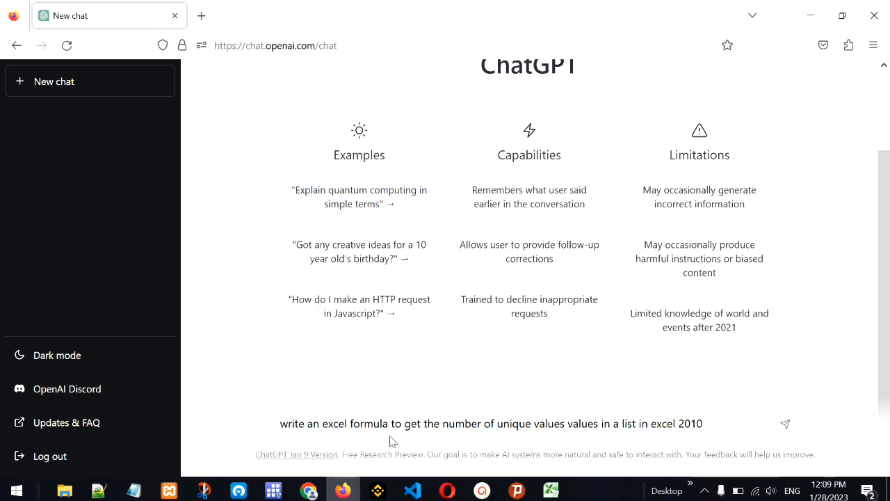
double_click(553, 423)
key(BackSpace)
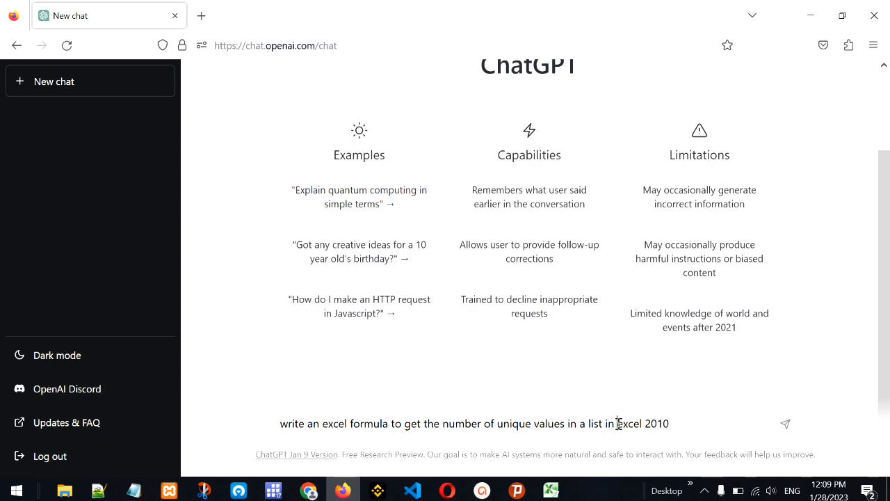
drag(618, 424, 682, 422)
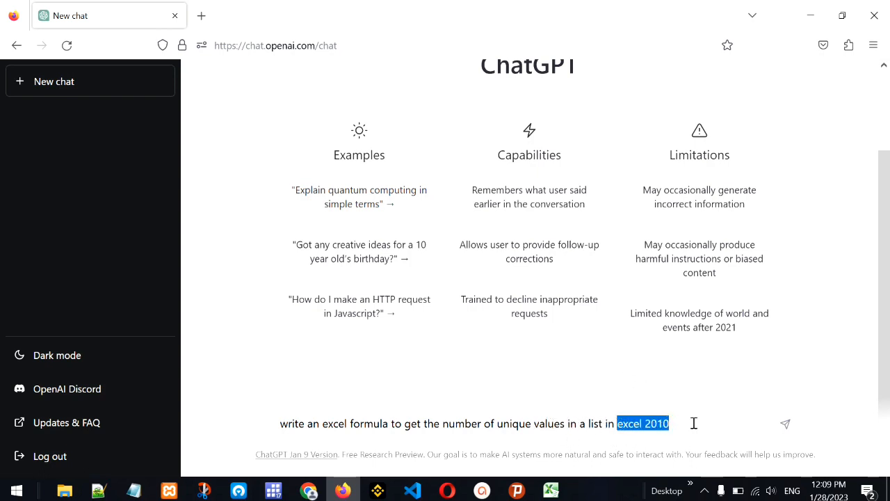
click(693, 423)
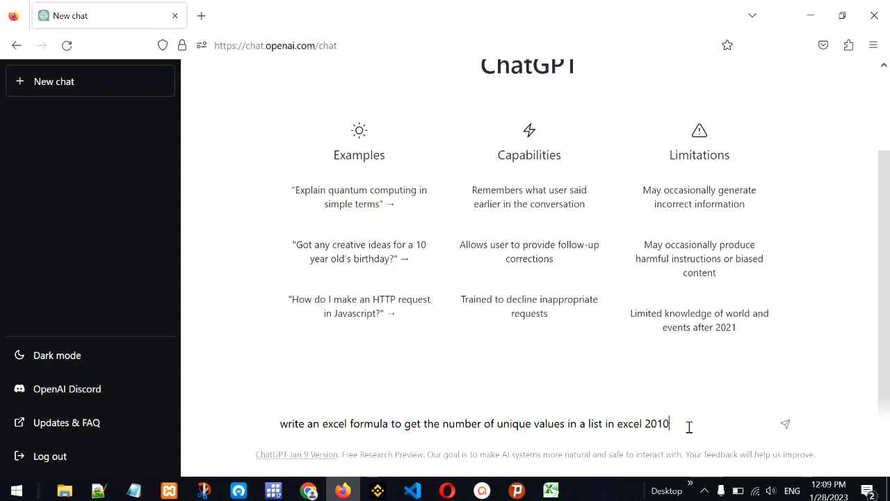
drag(689, 427, 623, 428)
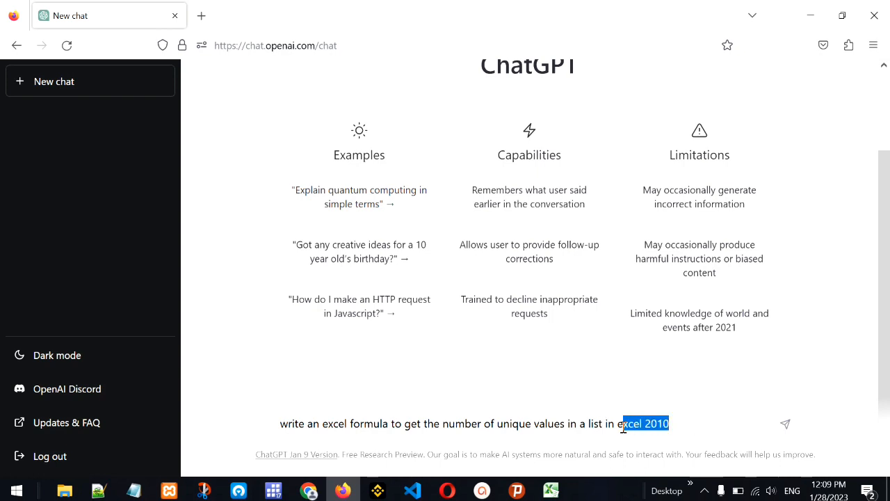
click(679, 422)
key(Return)
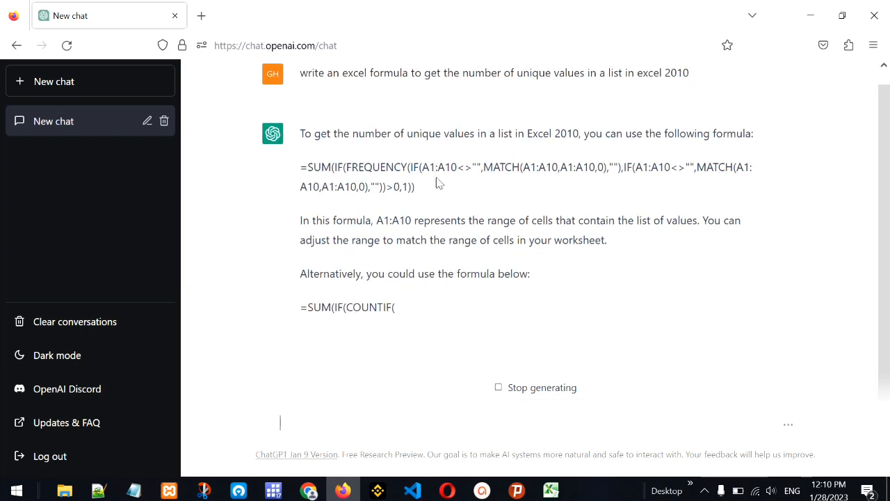
Check the country list's range in Excel, and ask ChatGPT for an Excel 2010 formula counting unique values from a range of A2 to A20
click(550, 490)
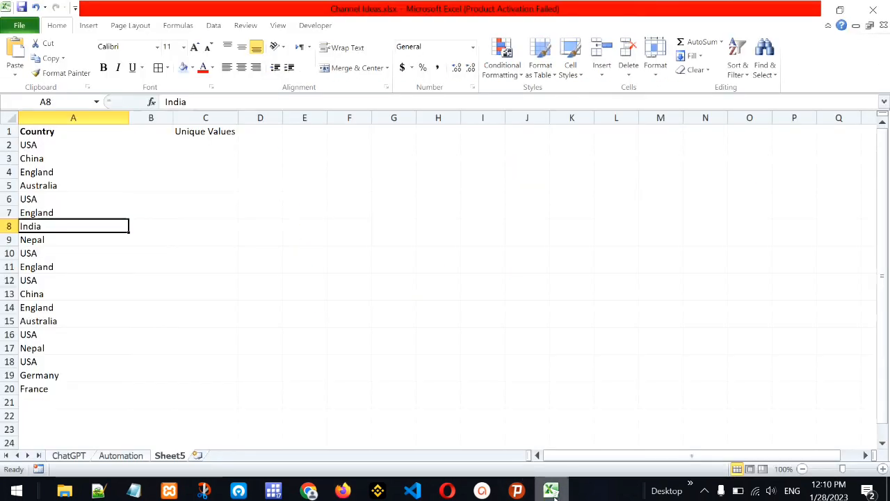
drag(64, 144, 45, 388)
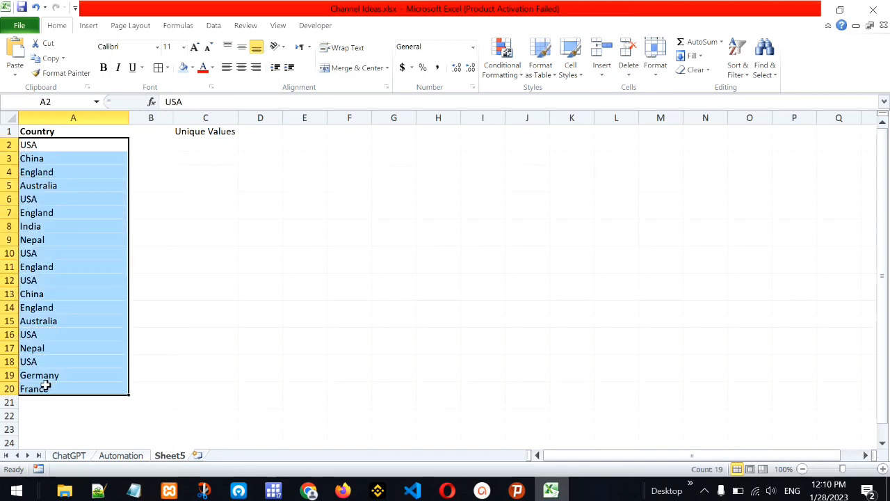
click(343, 490)
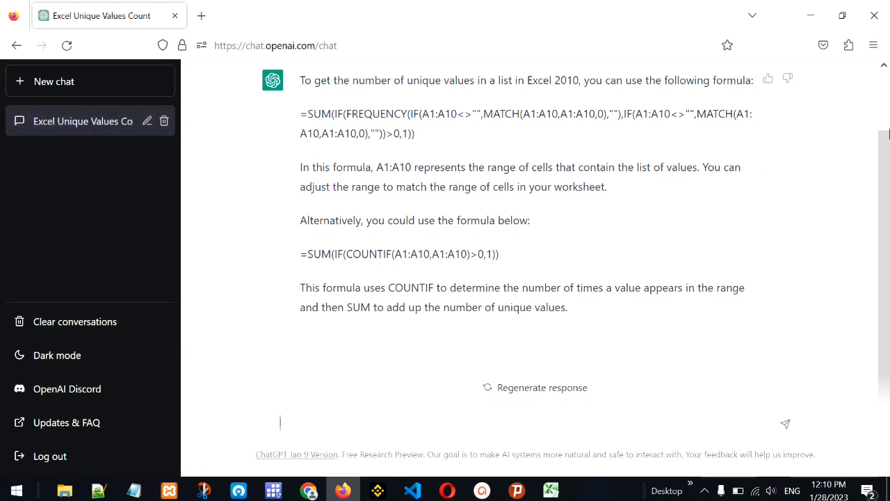
scroll(887, 132, up, 1)
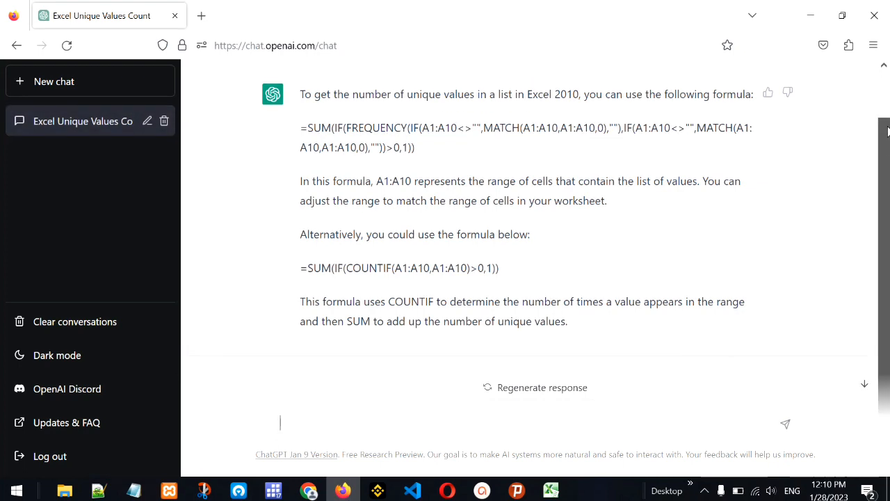
mouse_move(888, 132)
mouse_down()
mouse_move(886, 115)
mouse_move(886, 148)
mouse_up()
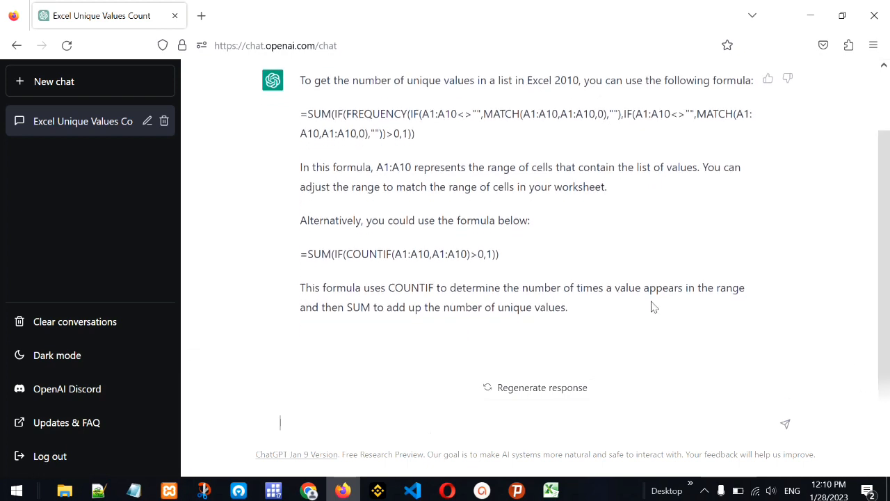
text(write an excel formula to get the number of unique values values in a list in excel 2010)
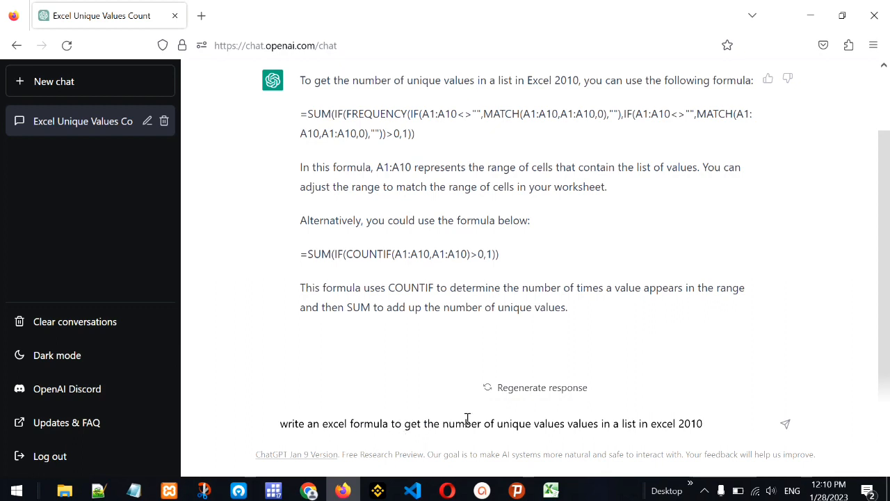
double_click(550, 422)
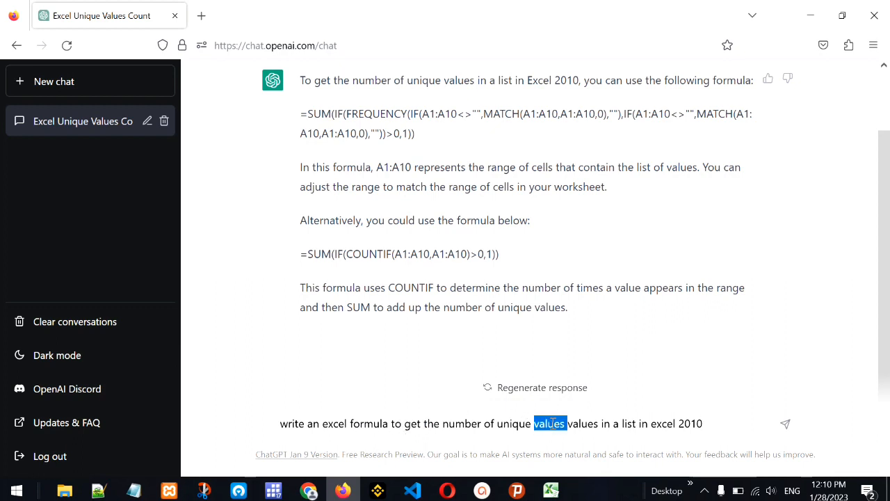
key(BackSpace)
text(from a )
text(range of A2)
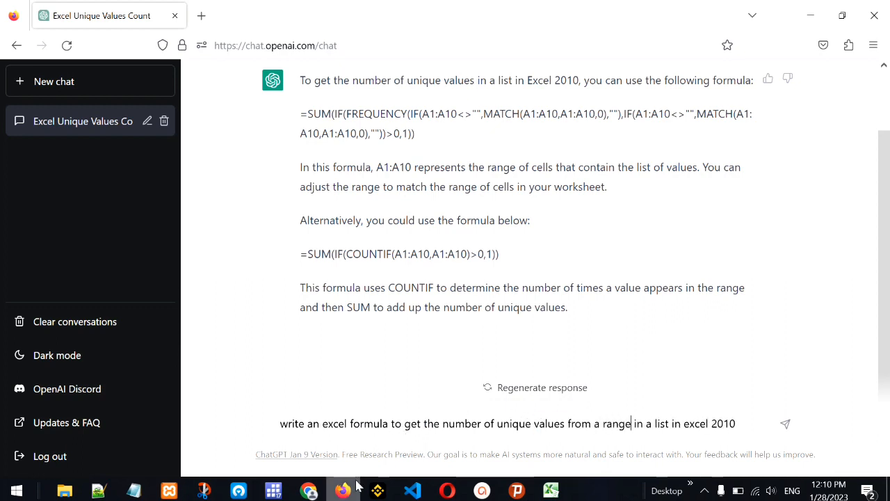
text( to A)
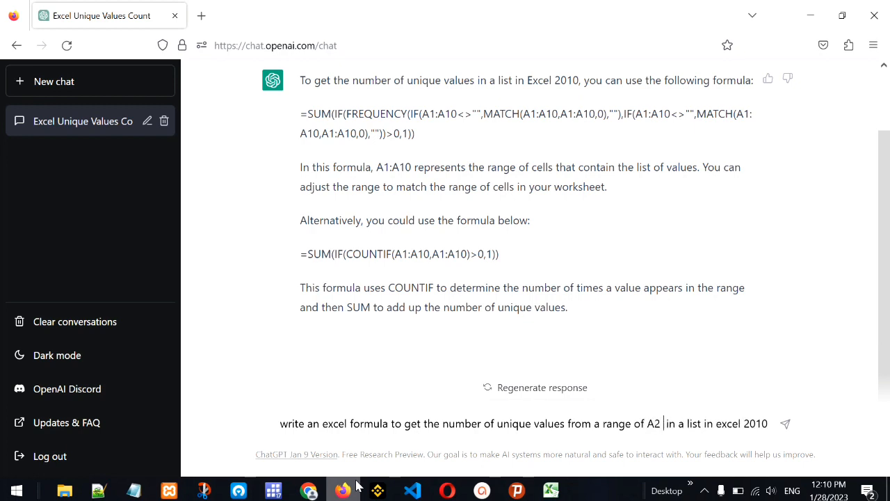
text(20)
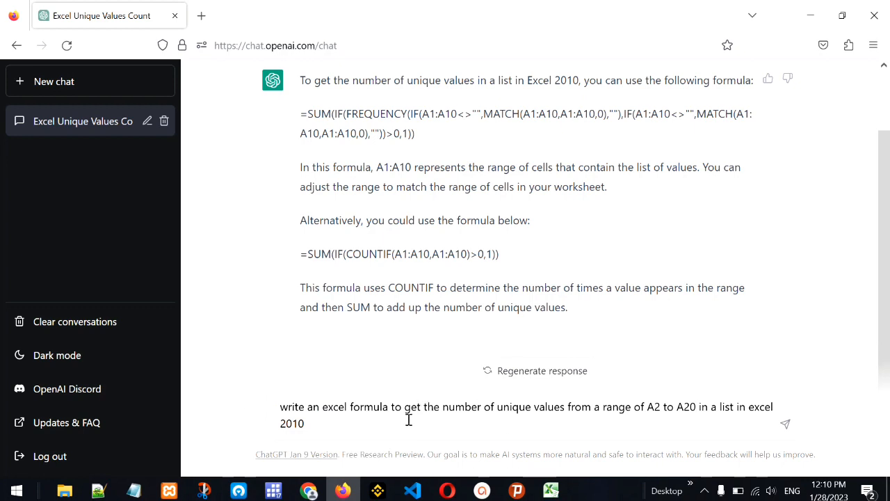
key(Return)
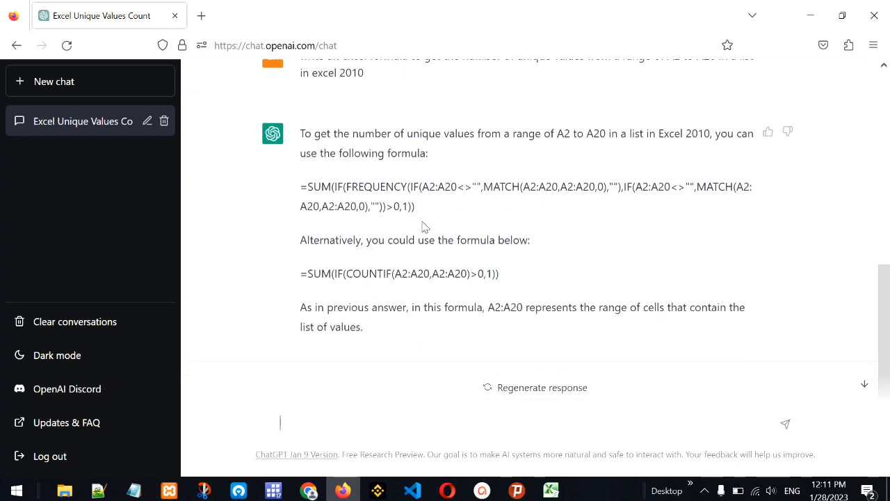
Copy ChatGPT's SUM/IF/FREQUENCY formula for A2:A20 into cell C2 of the Excel sheet, under Unique Values
drag(415, 206, 301, 194)
key(ctrl+c)
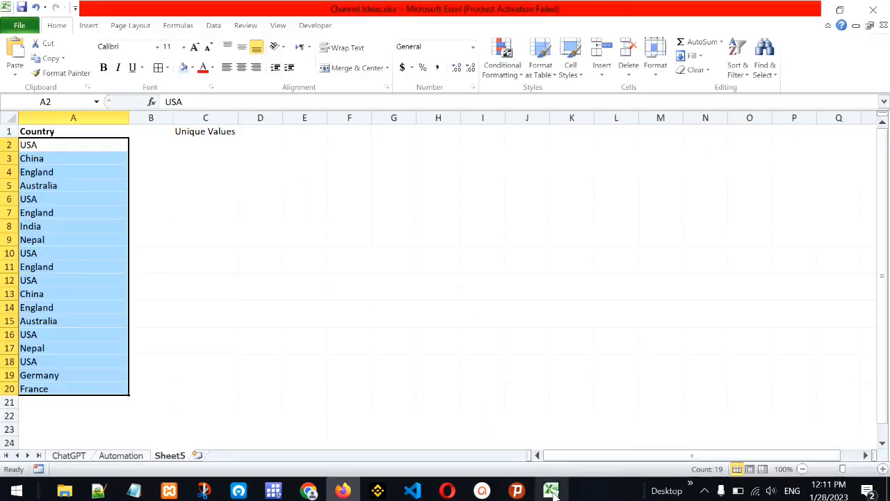
click(551, 491)
click(221, 143)
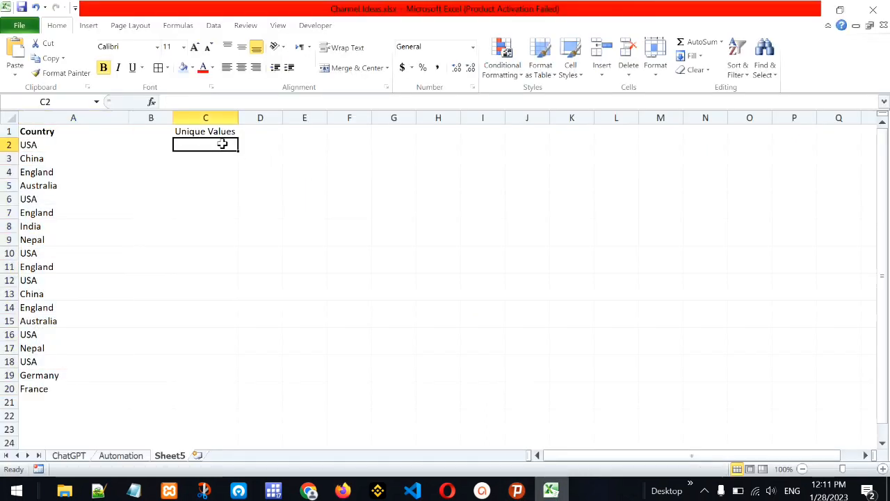
key(ctrl+v)
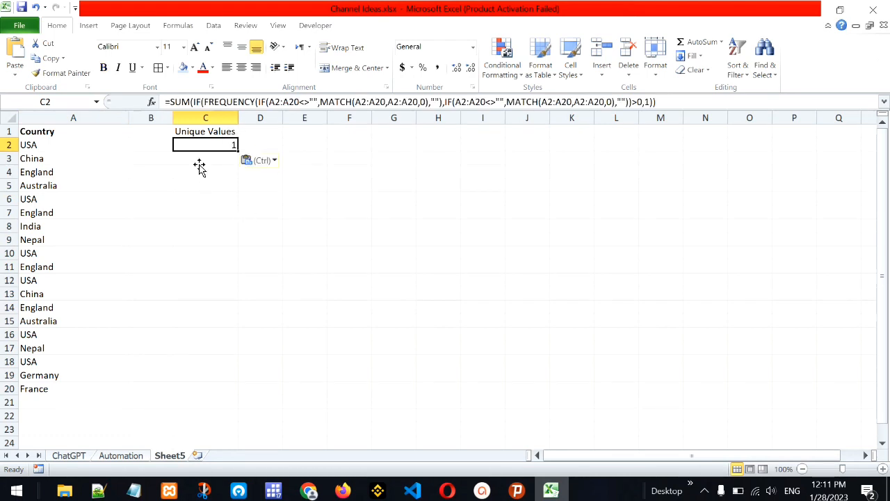
Replace the formula in Excel cell C2 with ChatGPT's alternative =SUM(IF(COUNTIF(A2:A20,A2:A20)>0,1))
click(342, 491)
drag(303, 272, 504, 273)
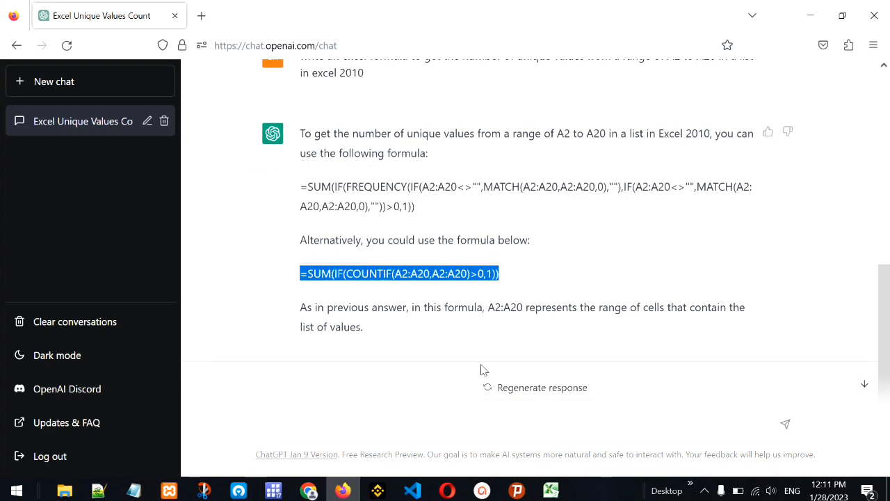
key(ctrl+c)
click(551, 491)
key(ctrl+v)
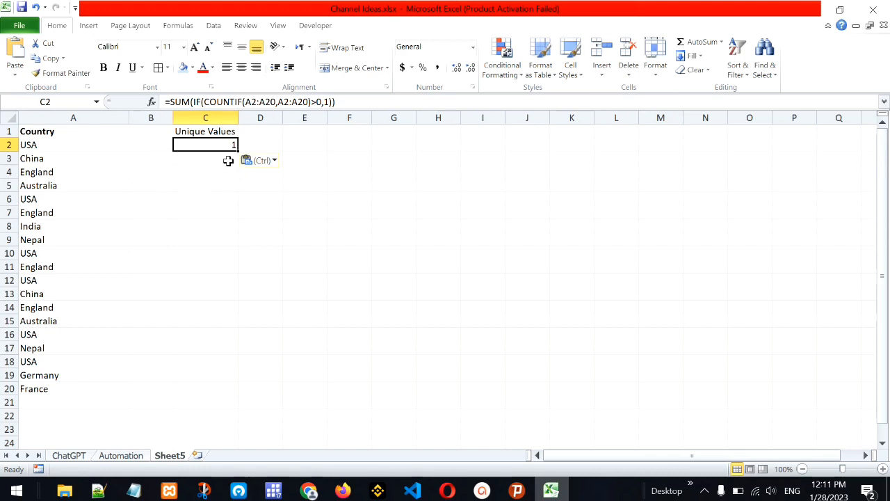
Return to ChatGPT and reply that the suggested formula is not working
click(343, 491)
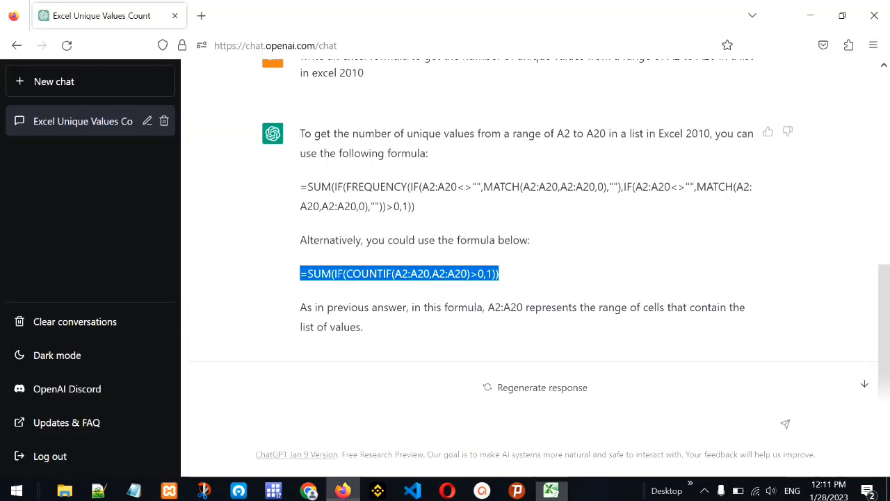
click(330, 418)
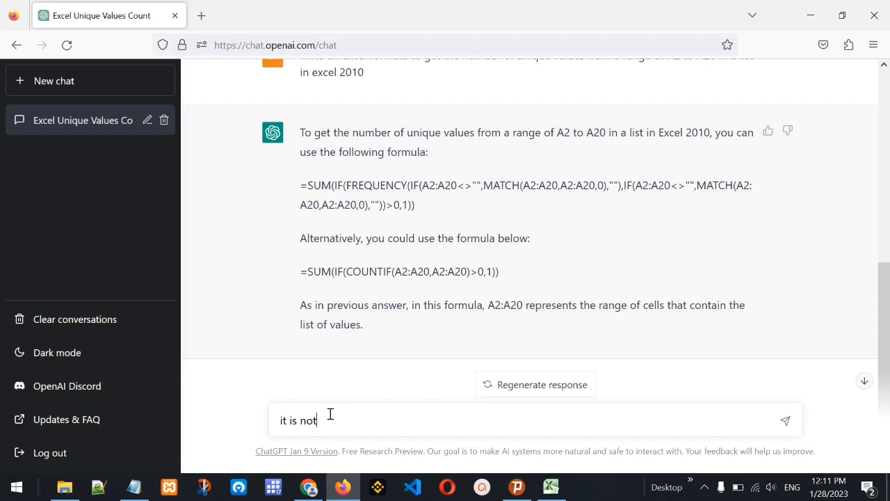
key(Return)
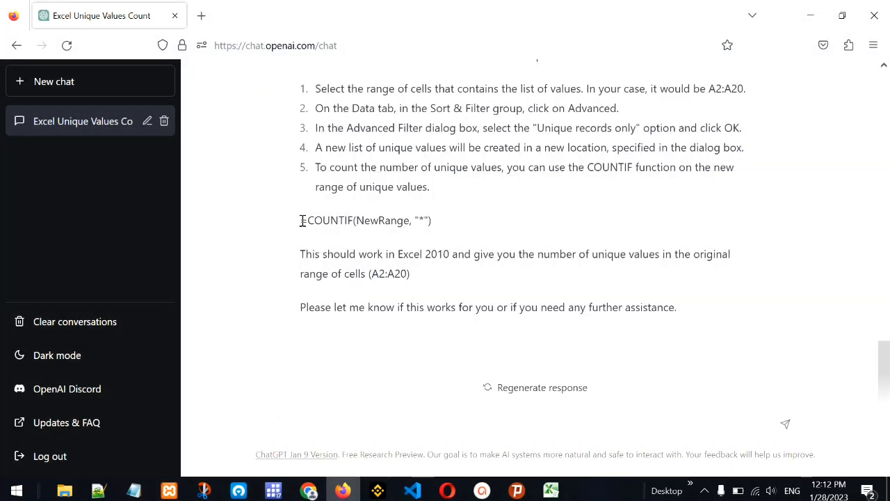
Copy ChatGPT's =COUNTIF(NewRange, "*") formula into cell C2 of the Excel sheet, replacing the formula there
drag(302, 221, 463, 222)
key(ctrl+c)
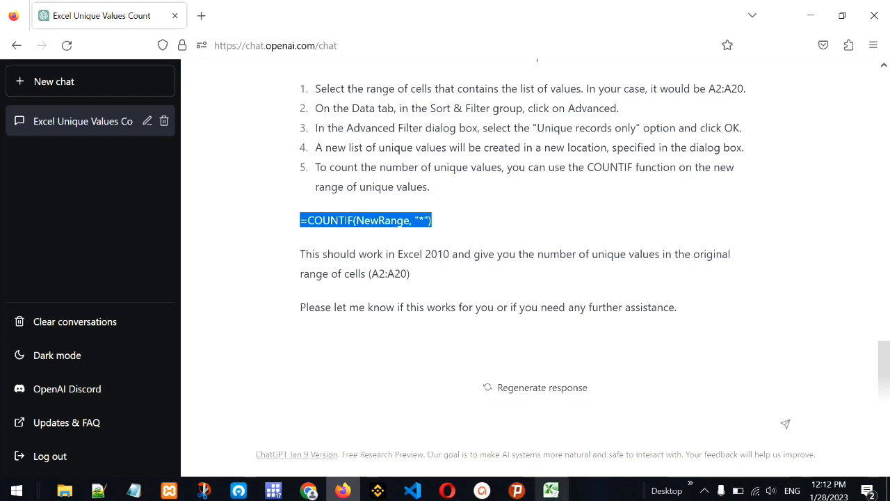
click(551, 490)
key(ctrl+v)
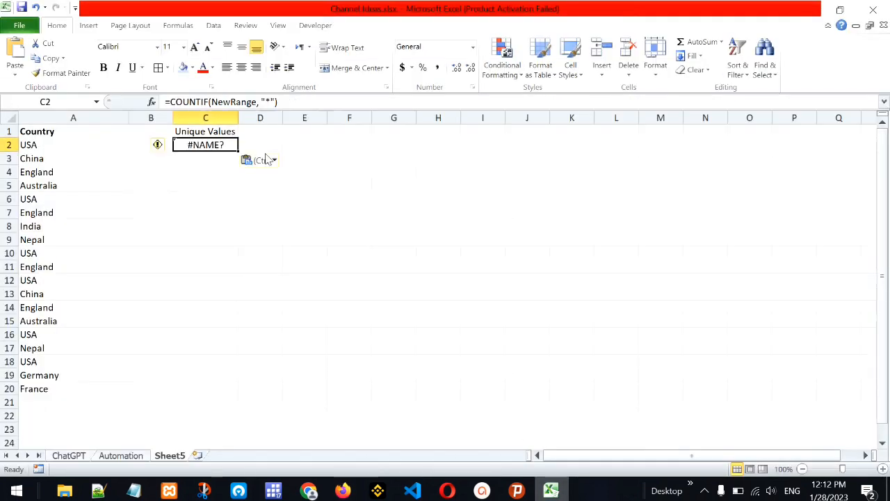
Replace NewRange with A2:A20 in cell C2's COUNTIF formula and check the cell
double_click(235, 102)
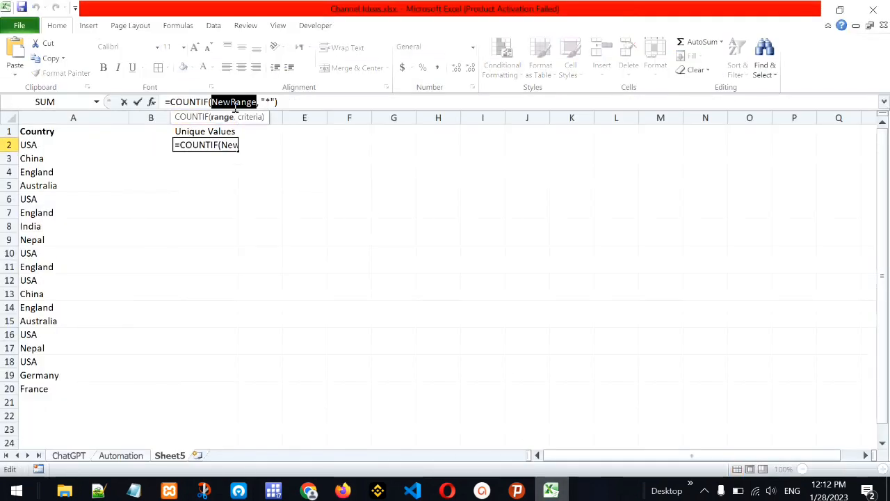
text(A2:A)
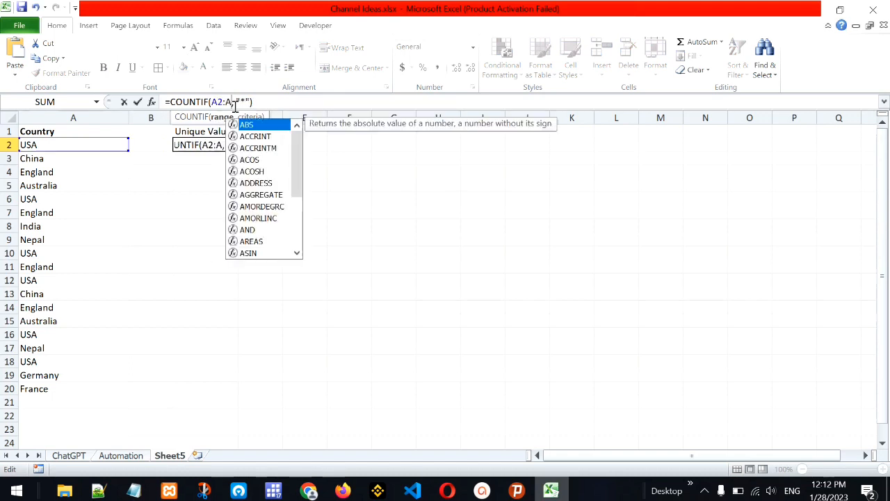
text(20)
key(Return)
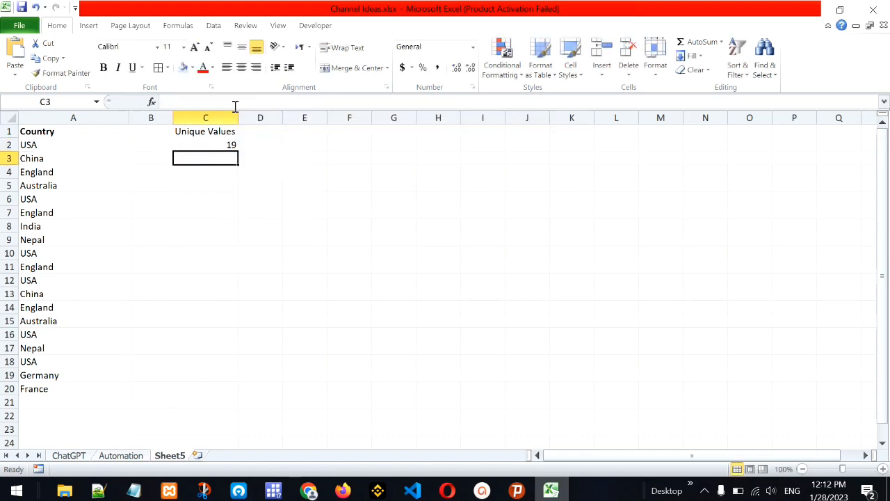
click(221, 144)
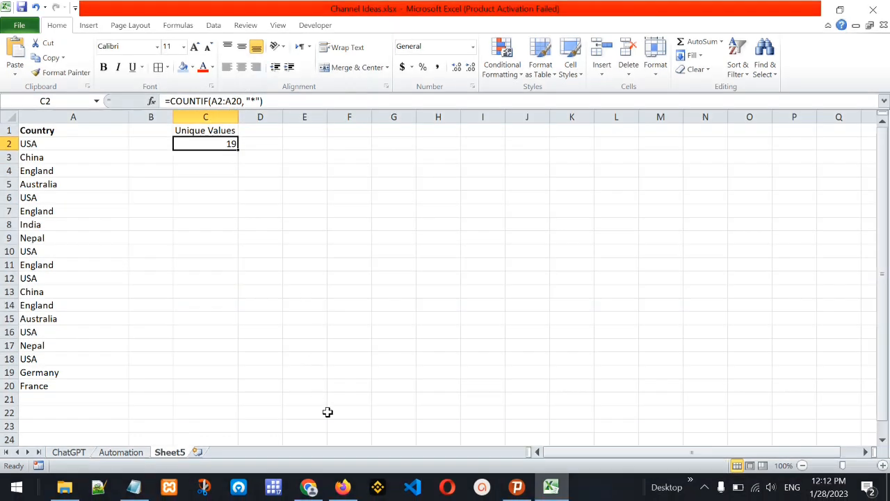
Return to ChatGPT, reply that this also does not work, and ask for another formula
click(343, 486)
click(373, 423)
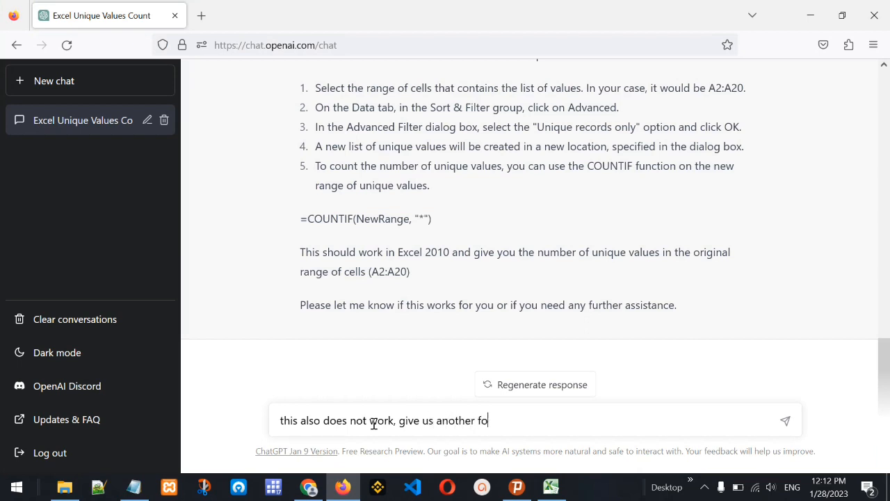
text(a)
key(Return)
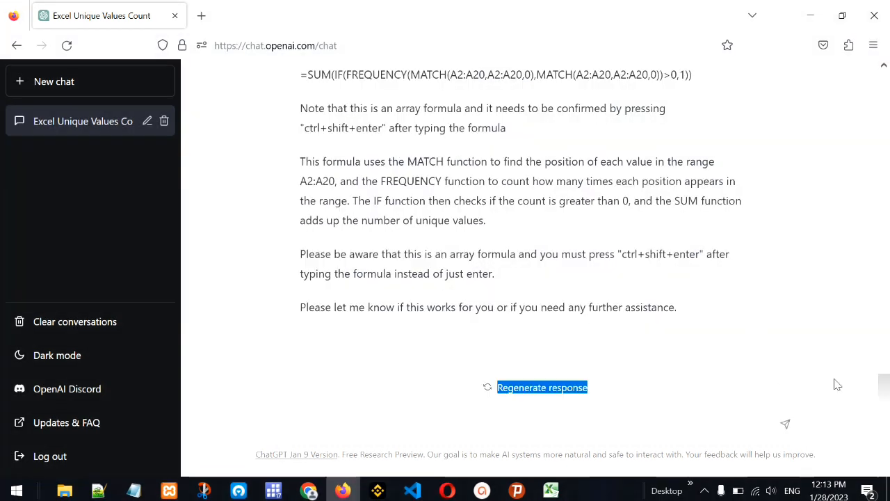
Copy ChatGPT's =SUM(IF(FREQUENCY(MATCH(A2:A20,A2:A20,0),MATCH(A2:A20,A2:A20,0))>0,1)) formula into cell C2 of the Excel sheet
click(884, 70)
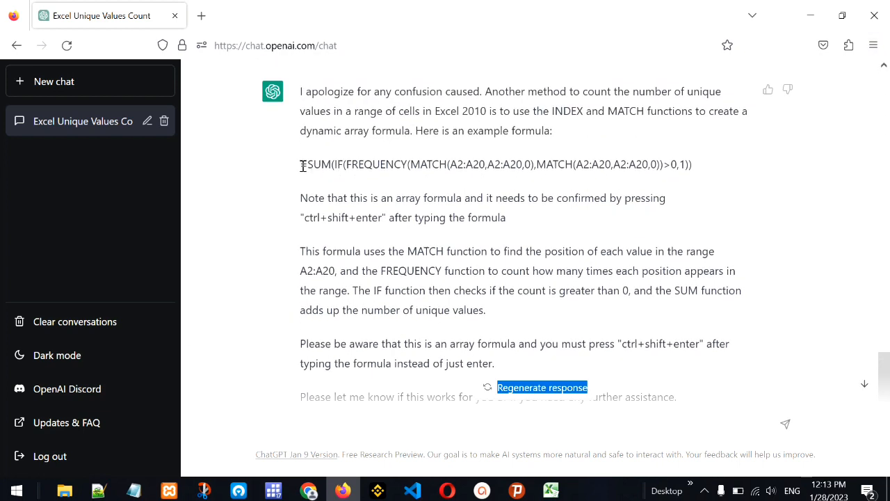
click(304, 165)
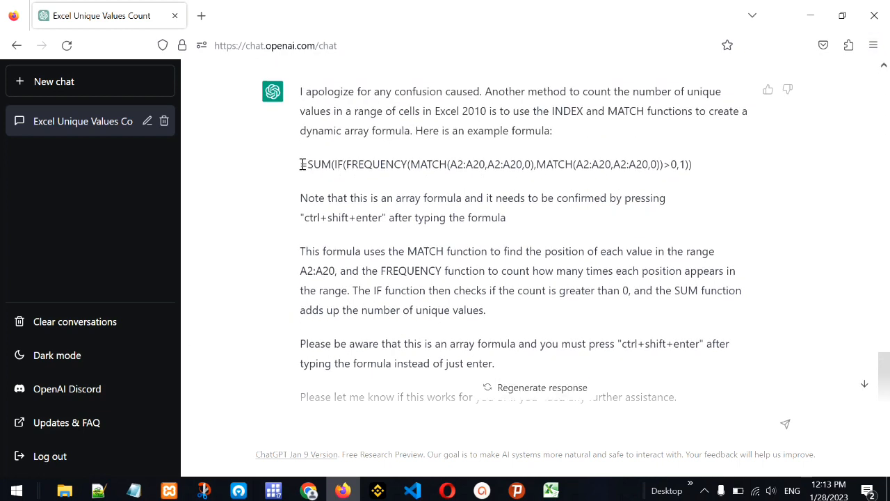
drag(303, 165, 702, 170)
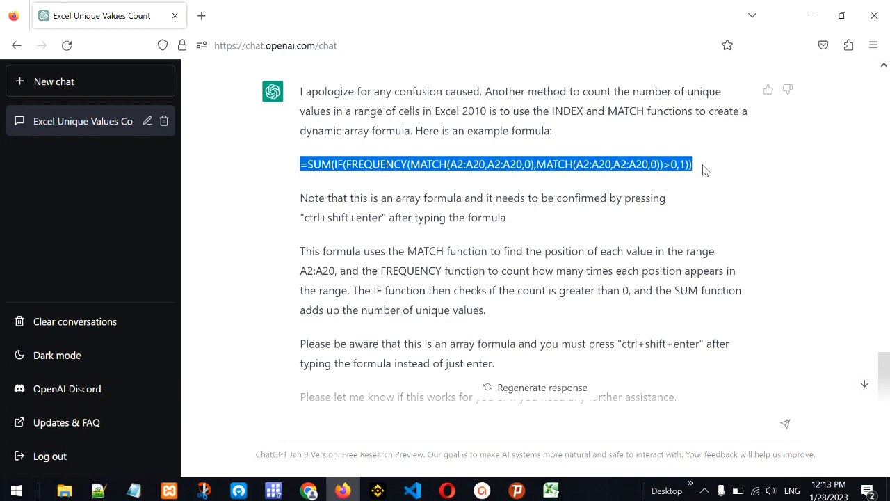
key(ctrl+c)
click(550, 490)
key(ctrl+v)
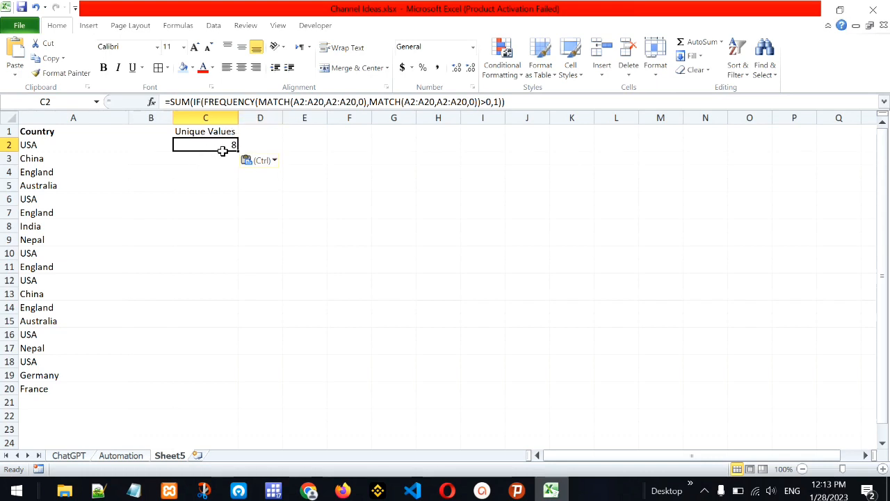
Fill the first occurrence of each country with yellow: cells A2:A5, A8:A9 and A19:A20
drag(86, 144, 87, 182)
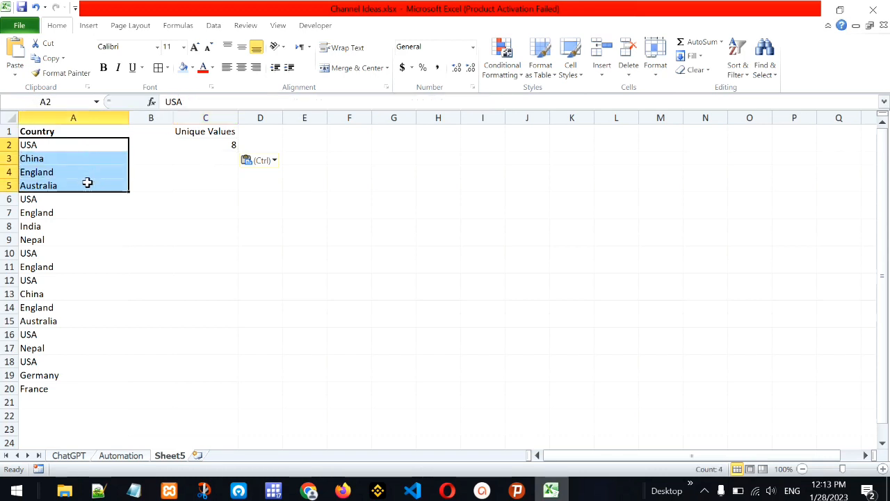
click(192, 68)
click(218, 162)
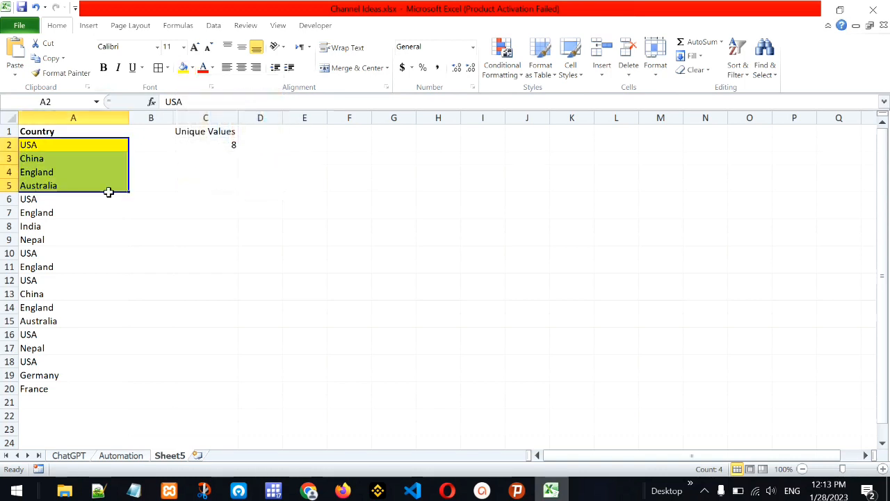
click(56, 226)
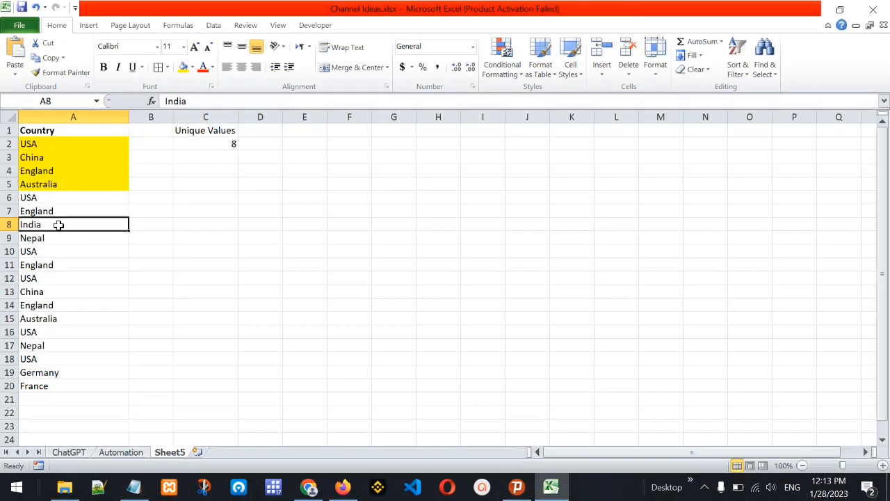
drag(59, 225, 49, 386)
click(182, 68)
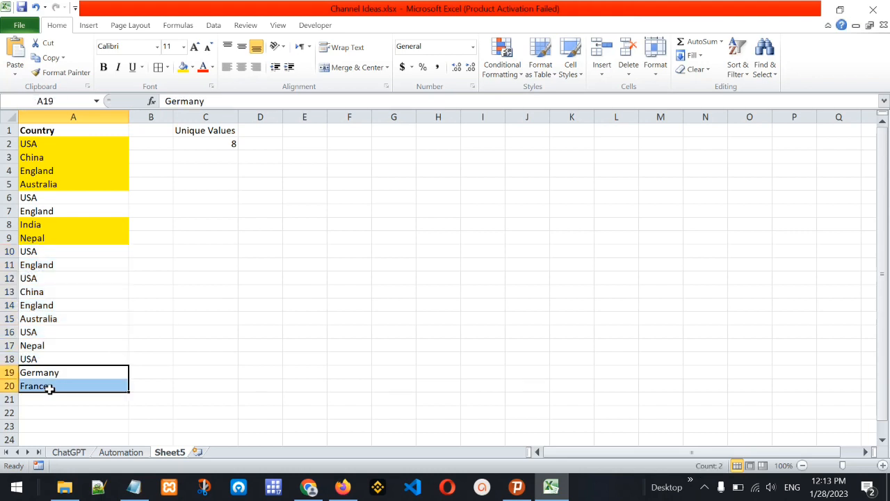
click(182, 66)
Check cell C2's formula against the country list in A2:A20, and return to ChatGPT's answer
click(229, 143)
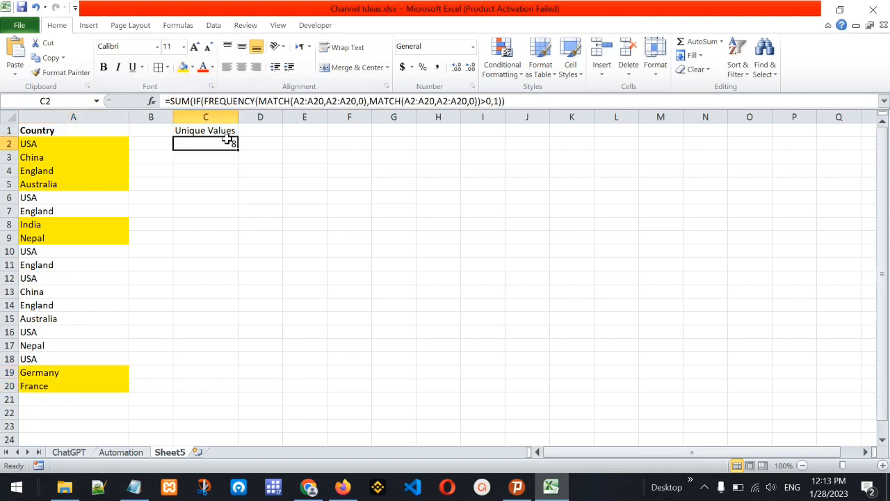
drag(46, 144, 28, 387)
click(213, 146)
click(528, 103)
drag(506, 101, 149, 93)
key(Return)
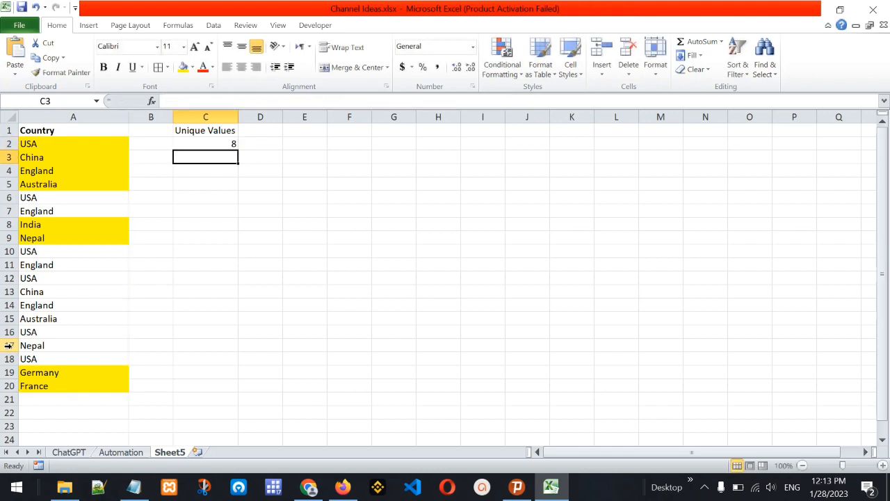
click(215, 144)
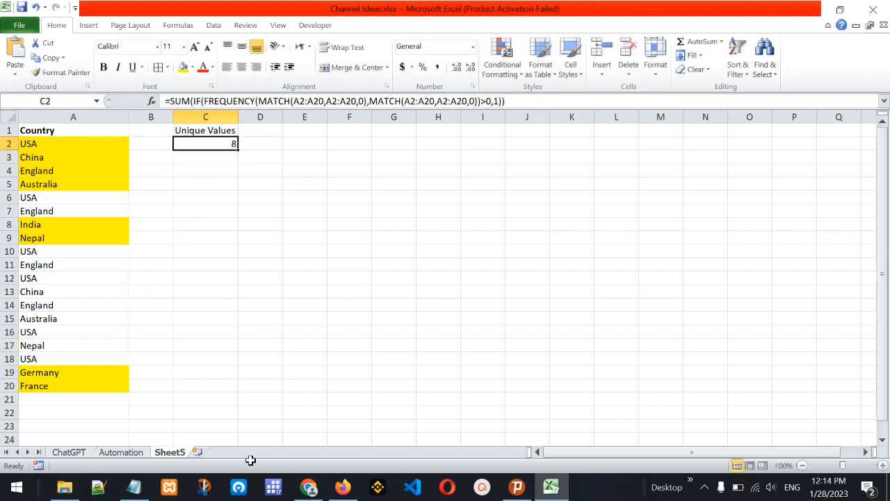
key(alt+Tab)
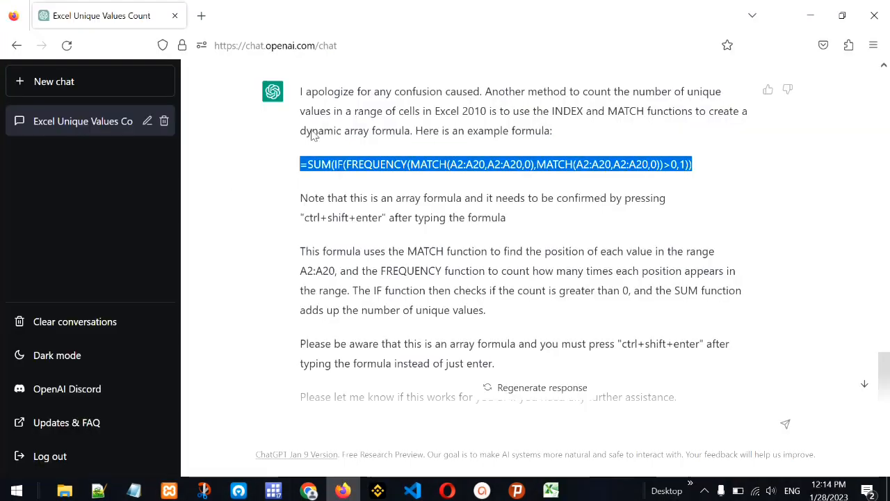
click(607, 292)
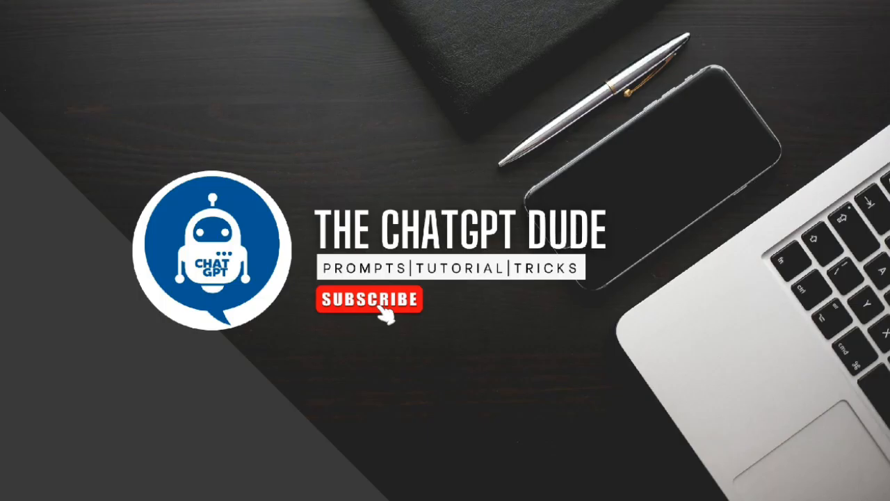